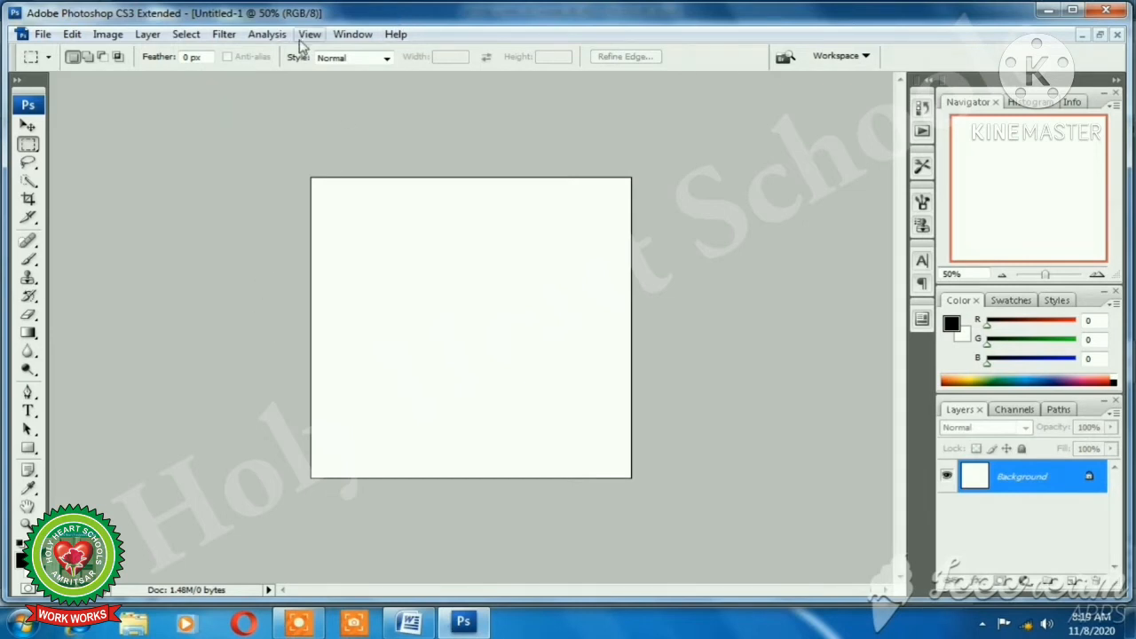
Show the Animation panel and dismiss the Windows color scheme prompt without changing the scheme.
{"action": "left_click", "coordinate": [352, 35]}
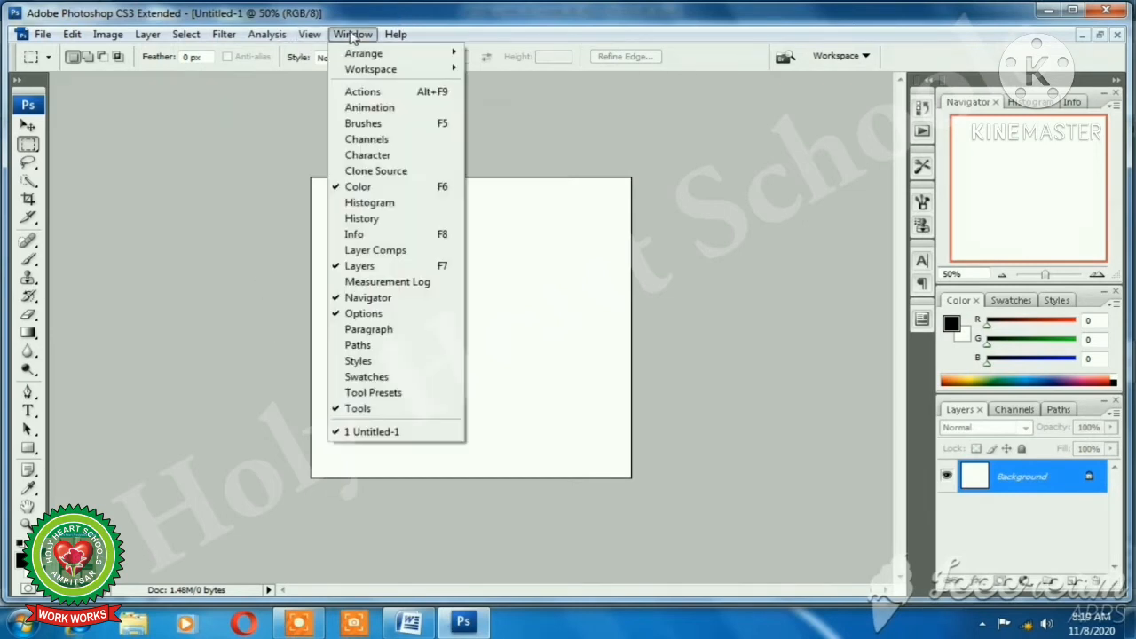
{"action": "left_click", "coordinate": [384, 108]}
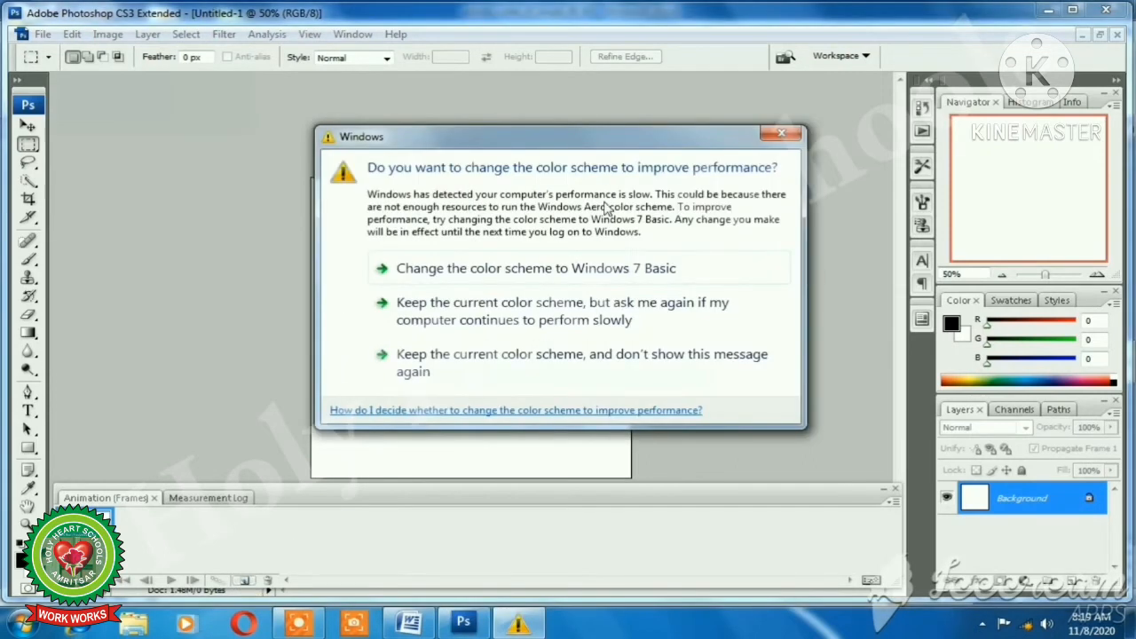
{"action": "left_click", "coordinate": [780, 135]}
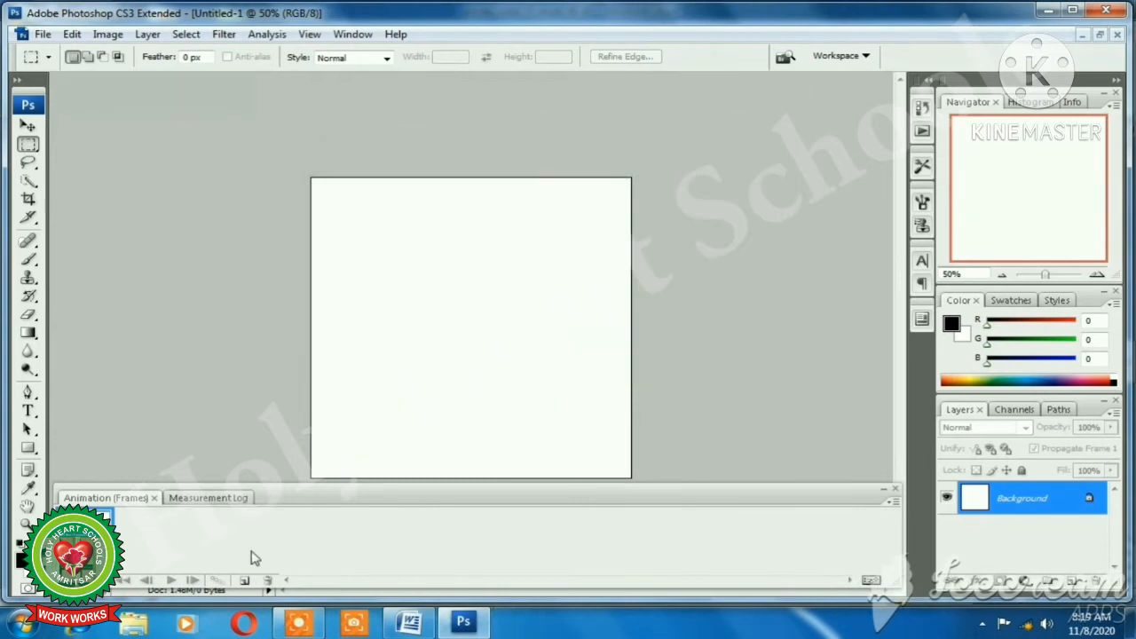
Duplicate the blank animation frame three times and delete frame 4.
{"action": "left_click", "coordinate": [244, 580]}
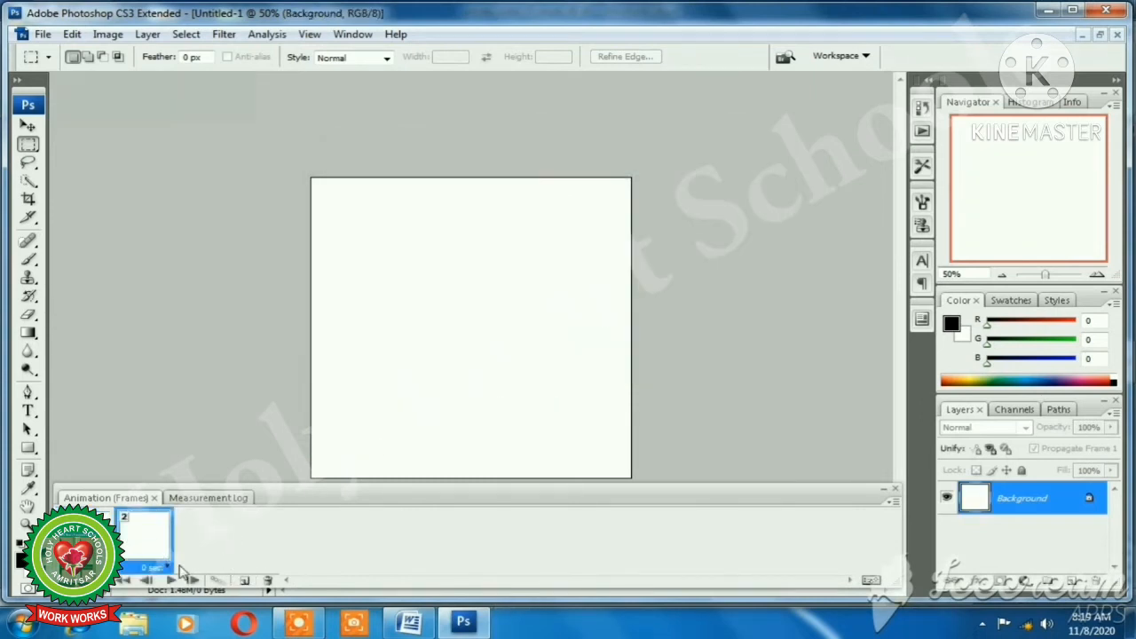
{"action": "left_click", "coordinate": [243, 580]}
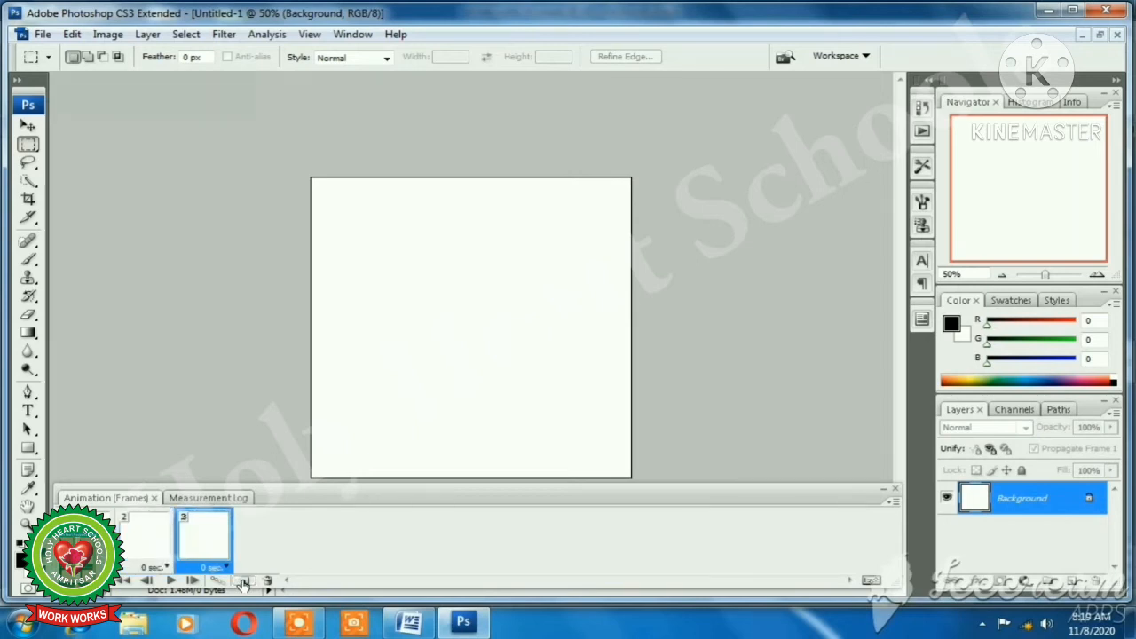
{"action": "left_click", "coordinate": [243, 581]}
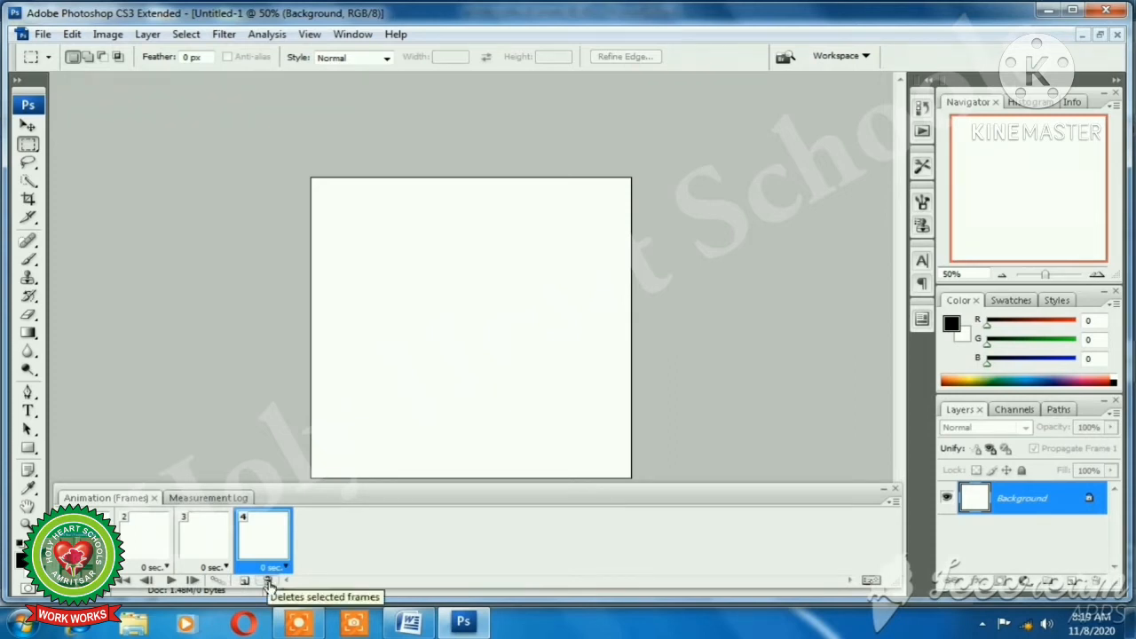
{"action": "left_click", "coordinate": [268, 581]}
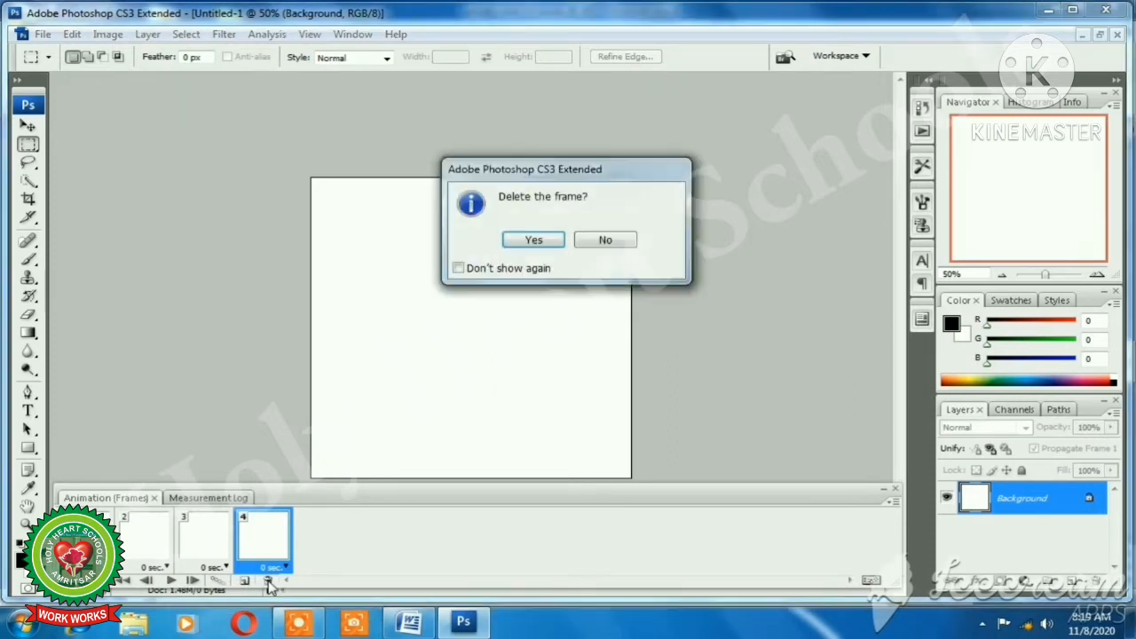
{"action": "left_click", "coordinate": [535, 247]}
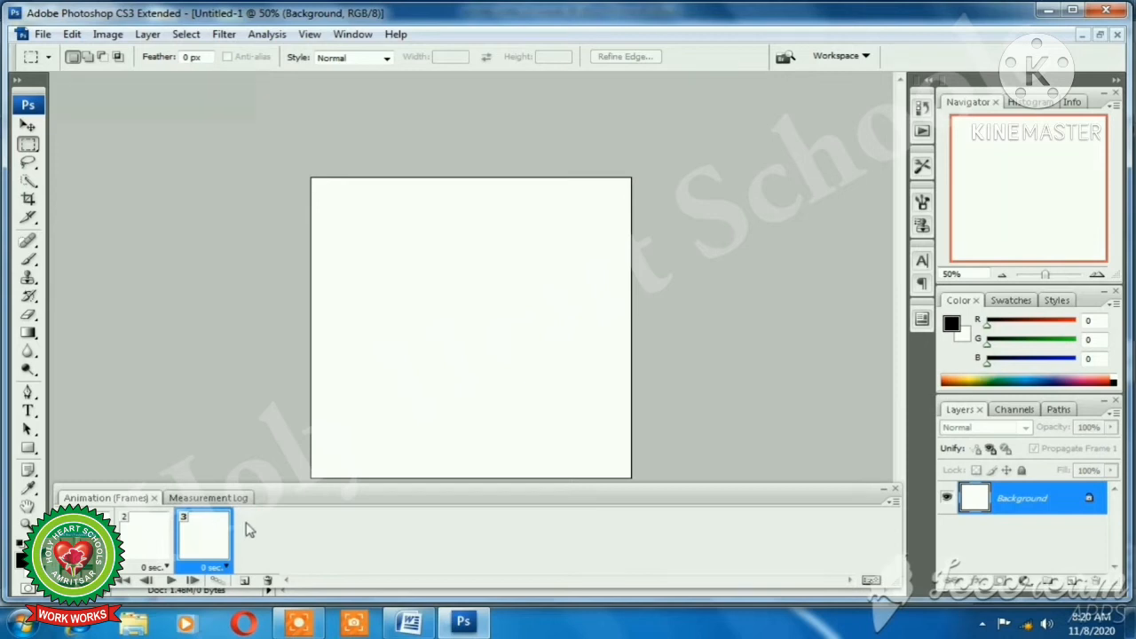
Select animation frames 2, 3 and 1 individually.
{"action": "left_click", "coordinate": [142, 539]}
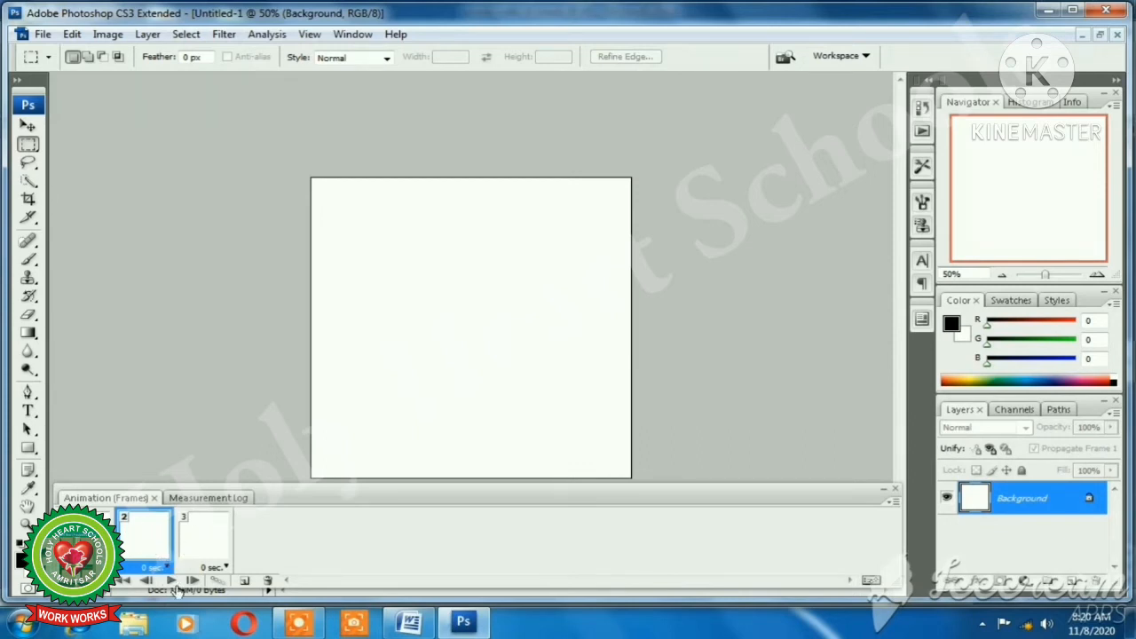
{"action": "left_click", "coordinate": [206, 543]}
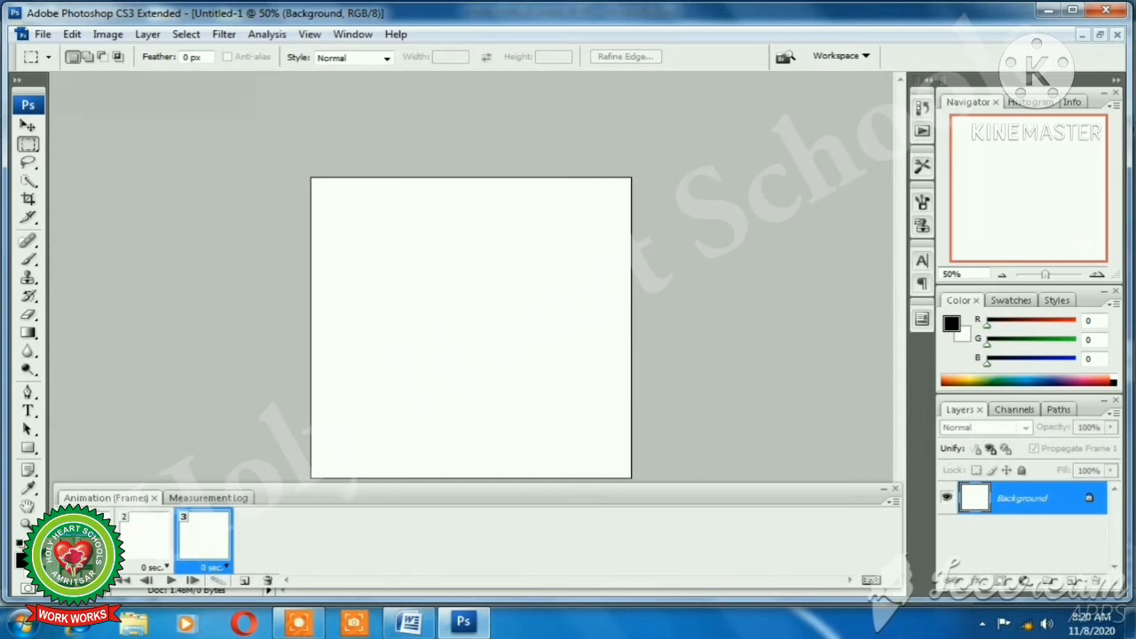
{"action": "left_click", "coordinate": [89, 533]}
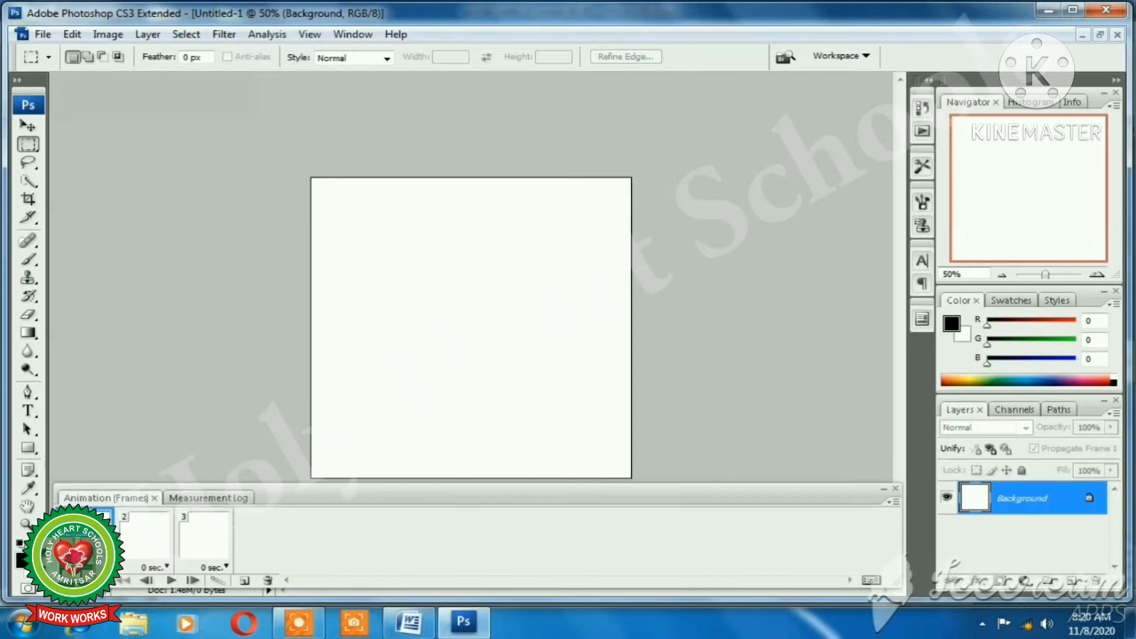
Step forward to frame 3, back to frame 1 and forward to frame 2, and dismiss the color scheme prompt.
{"action": "left_click", "coordinate": [193, 581]}
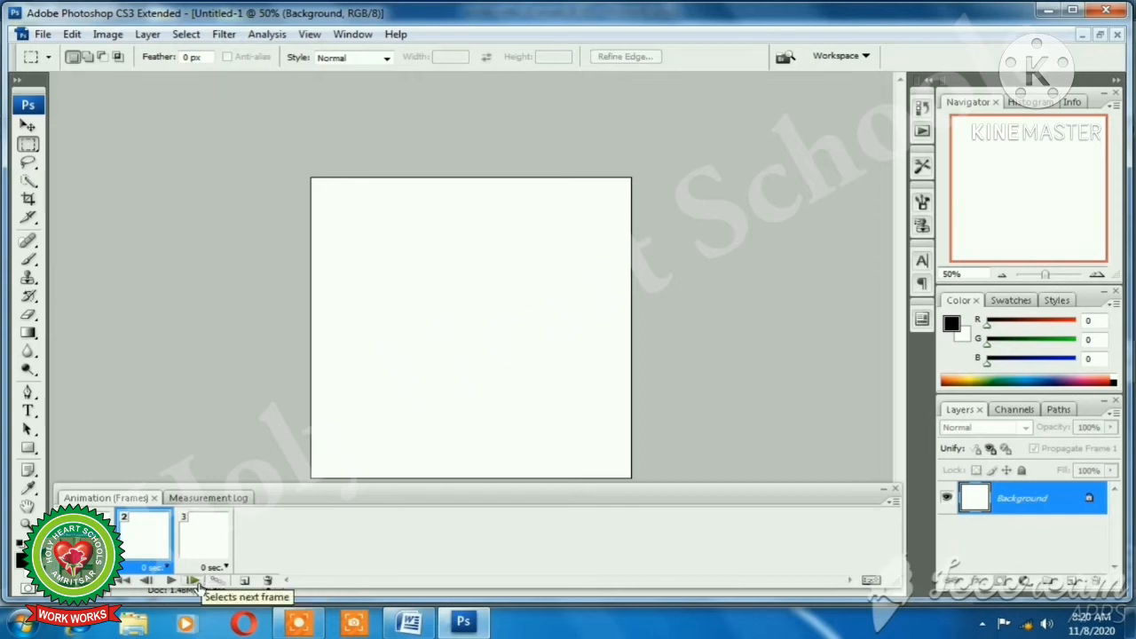
{"action": "left_click", "coordinate": [192, 580]}
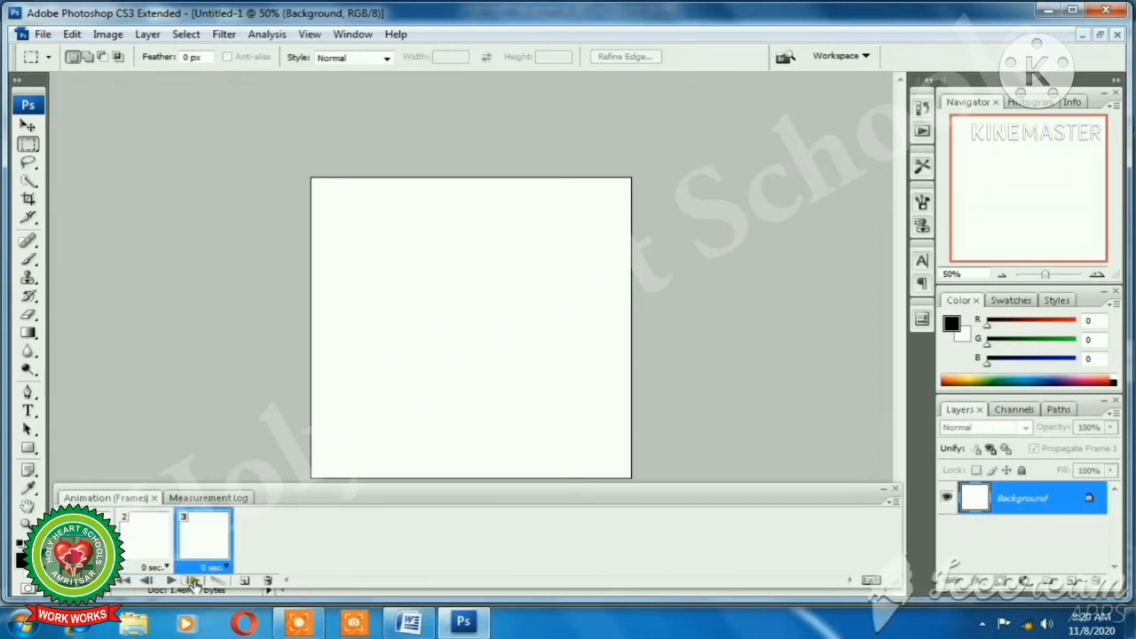
{"action": "left_click", "coordinate": [147, 580]}
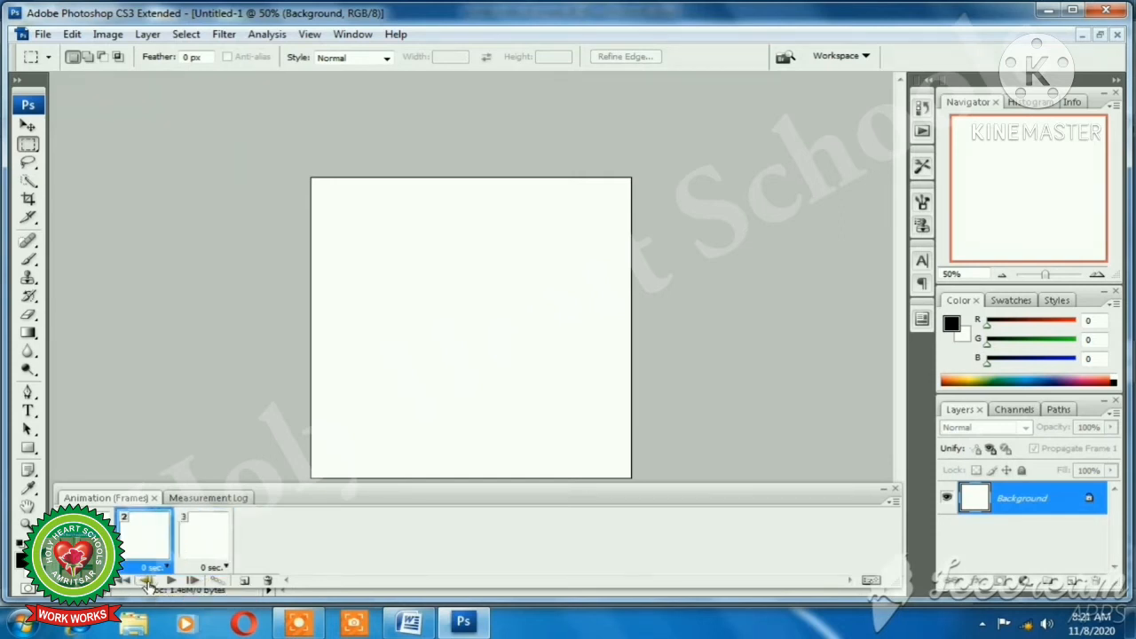
{"action": "left_click", "coordinate": [146, 580]}
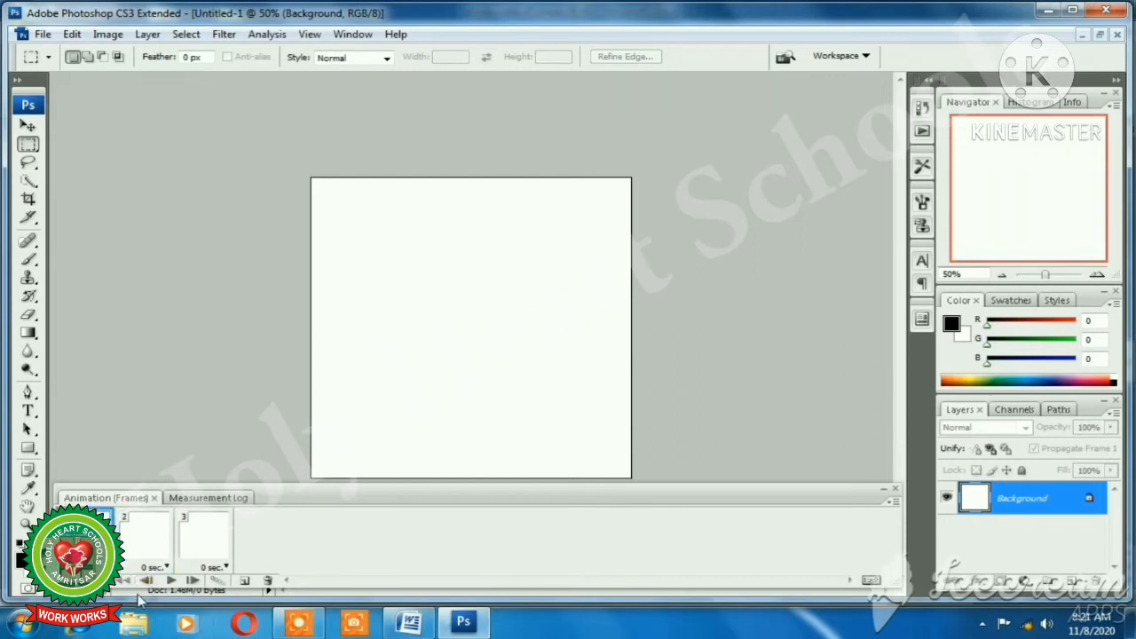
{"action": "left_click", "coordinate": [192, 581]}
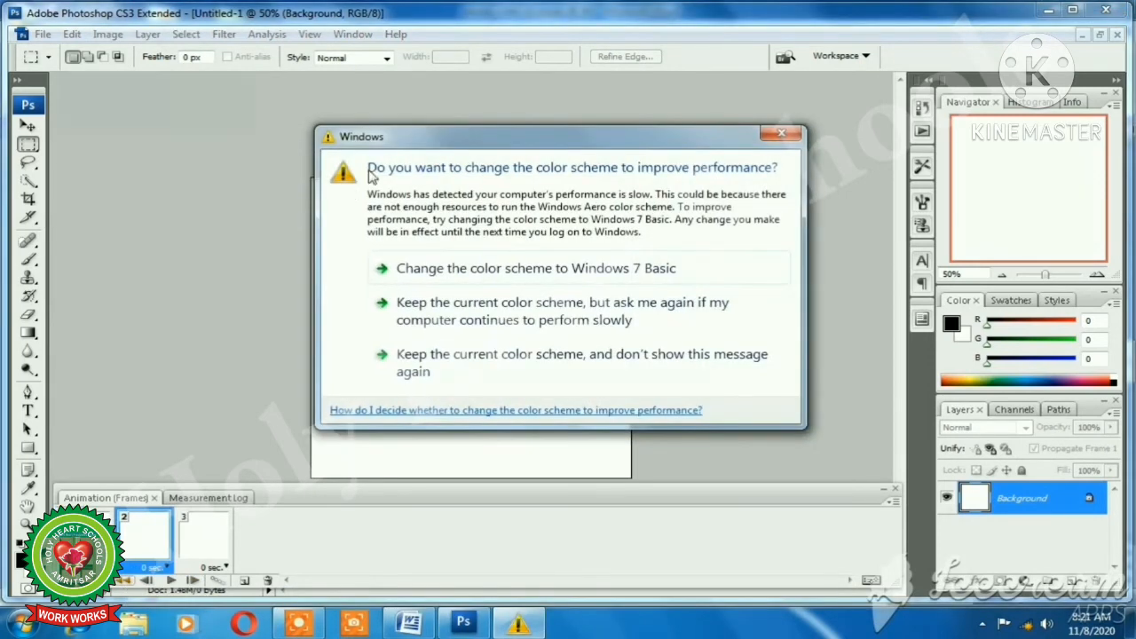
{"action": "left_click", "coordinate": [781, 137]}
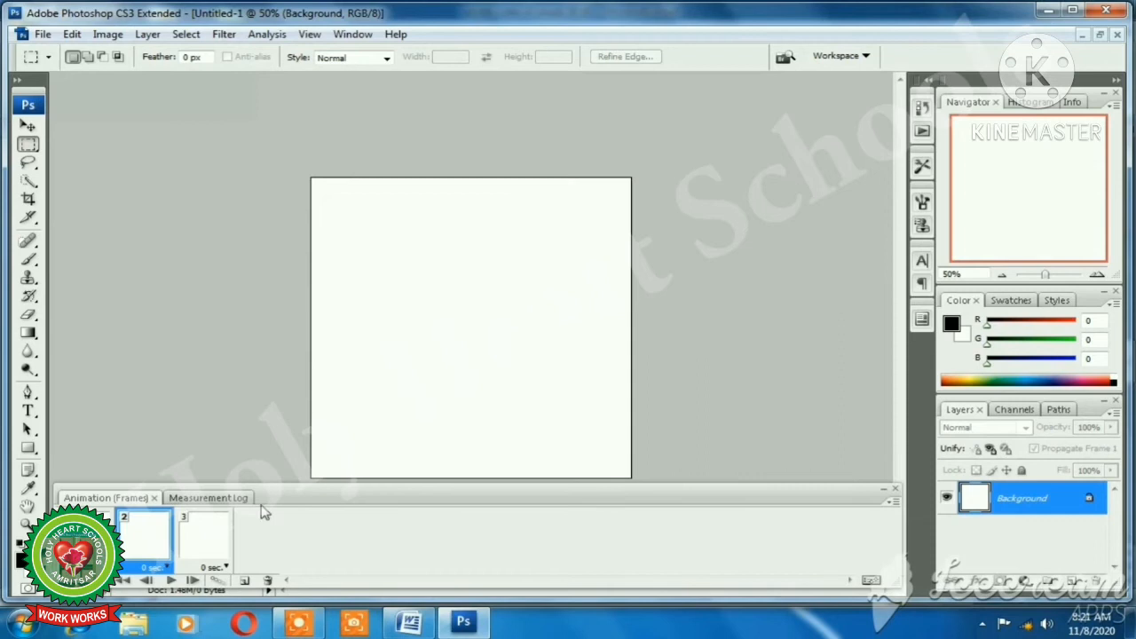
{"action": "left_click", "coordinate": [297, 625]}
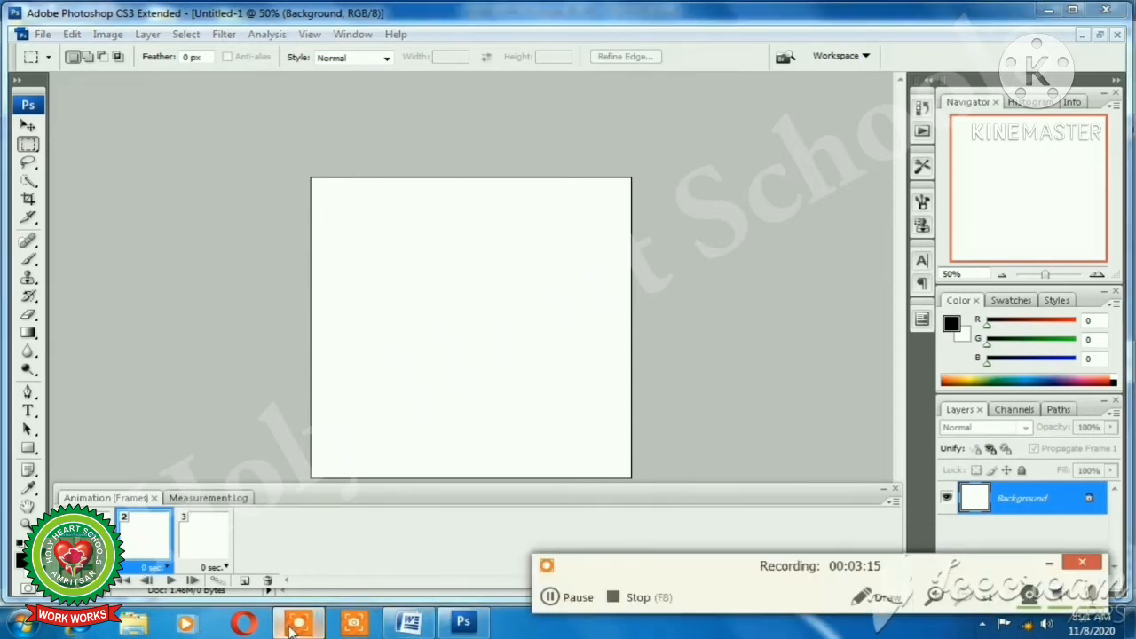
{"action": "left_click", "coordinate": [612, 596]}
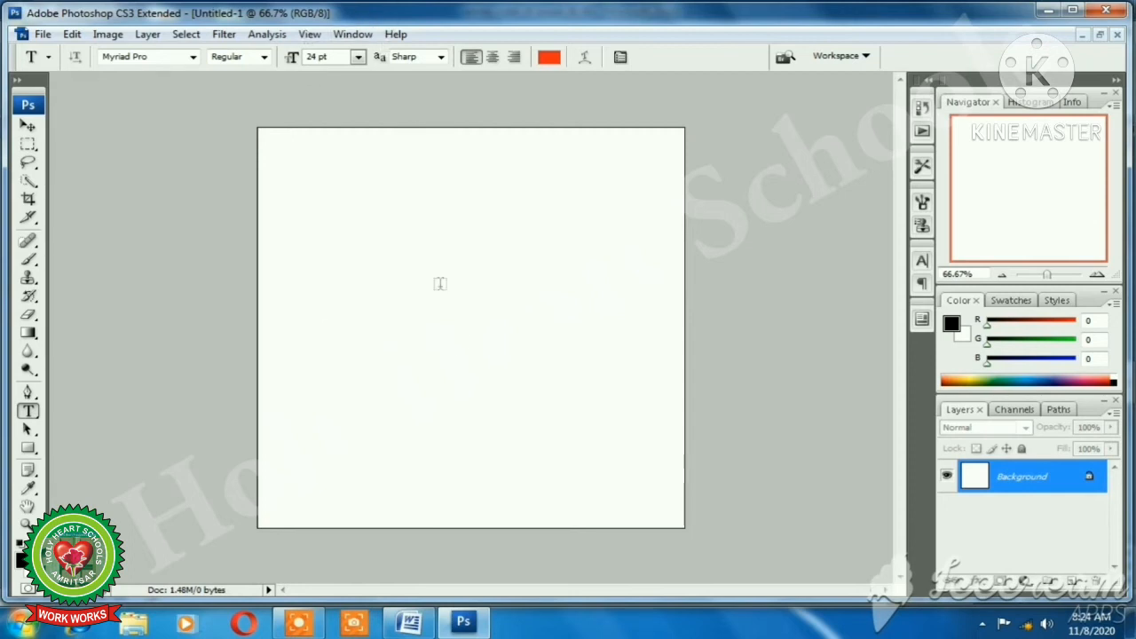
Add the text "Holy Heart Presidency School" on the blank canvas with the Horizontal Type tool.
{"action": "right_click", "coordinate": [27, 411]}
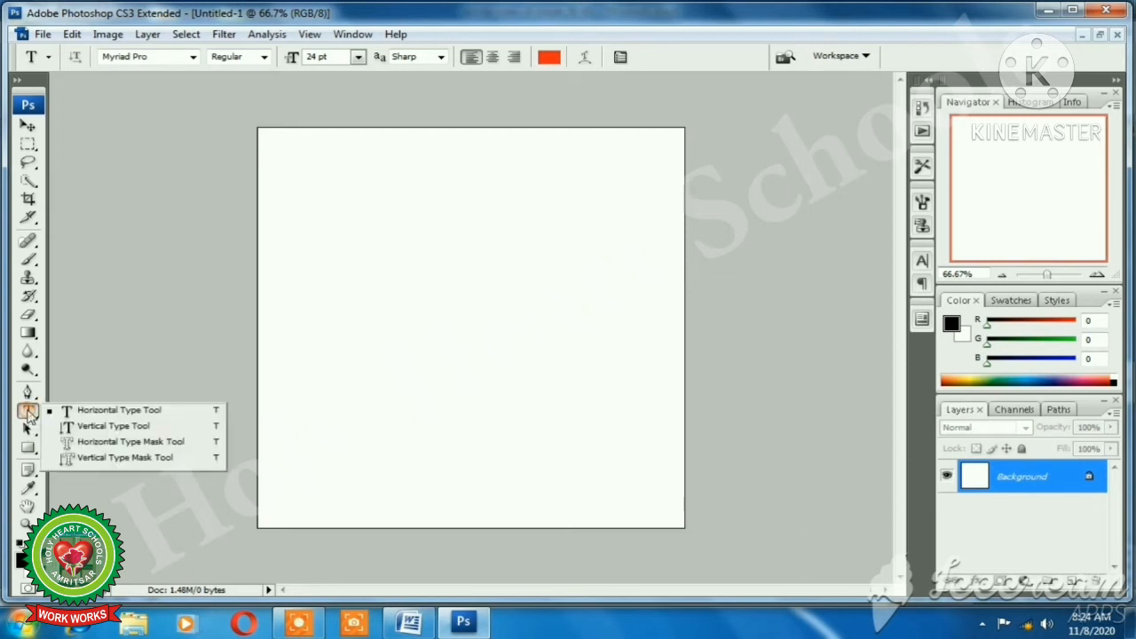
{"action": "left_click", "coordinate": [90, 411]}
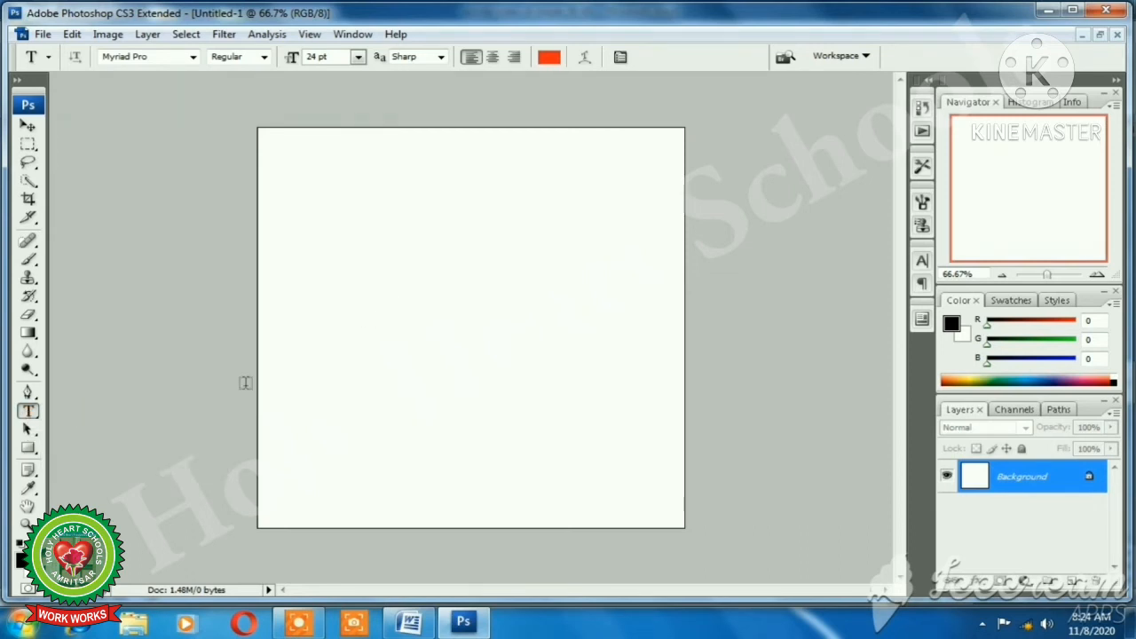
{"action": "left_click", "coordinate": [297, 354]}
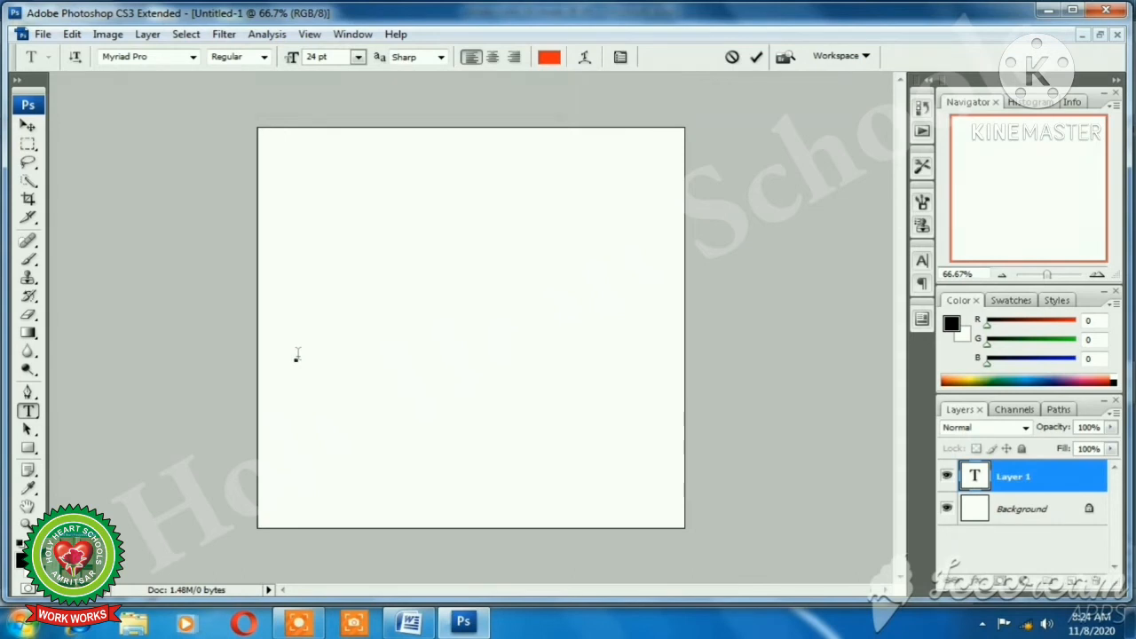
{"action": "type", "text": "Holy Heart Presidency School"}
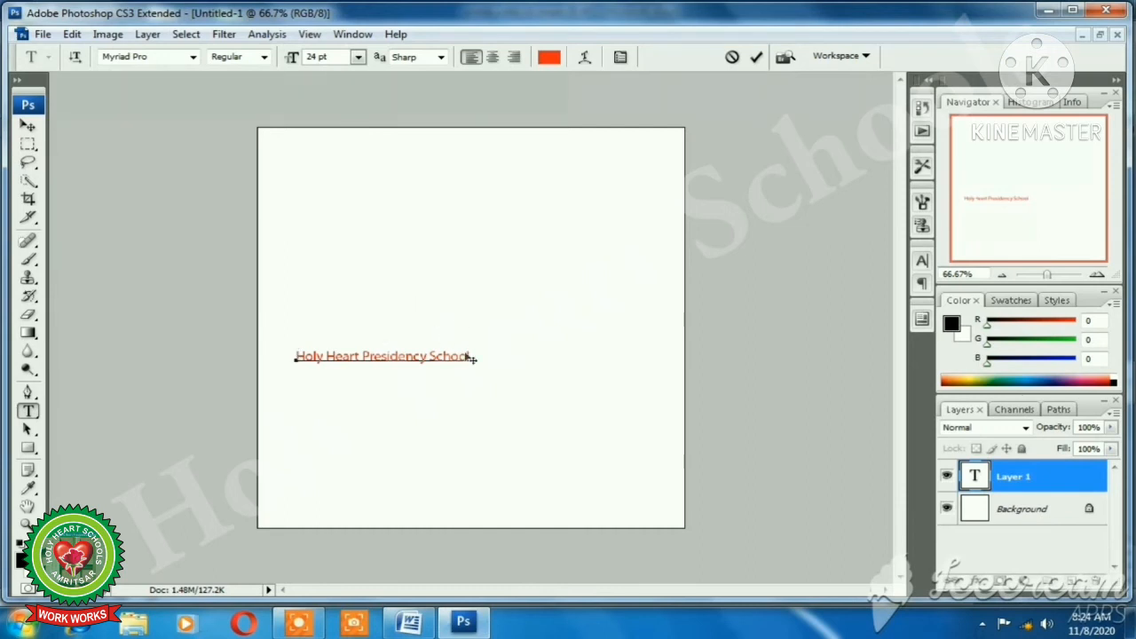
Show the Animation panel and move the school name text slightly up and right with the Move tool.
{"action": "left_click", "coordinate": [354, 35]}
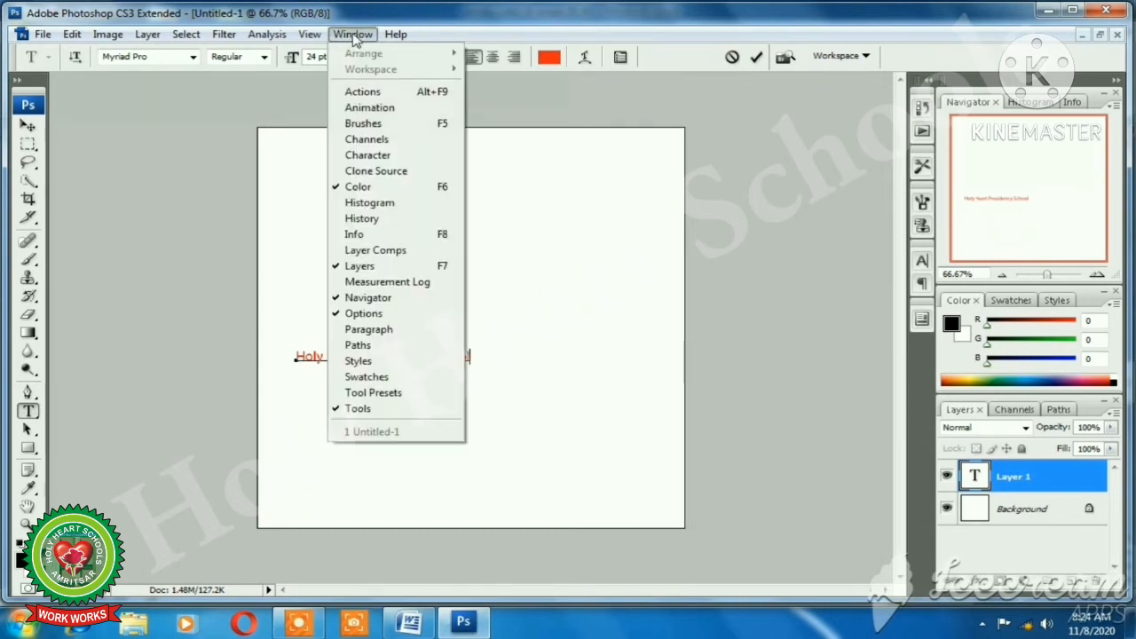
{"action": "left_click", "coordinate": [396, 109]}
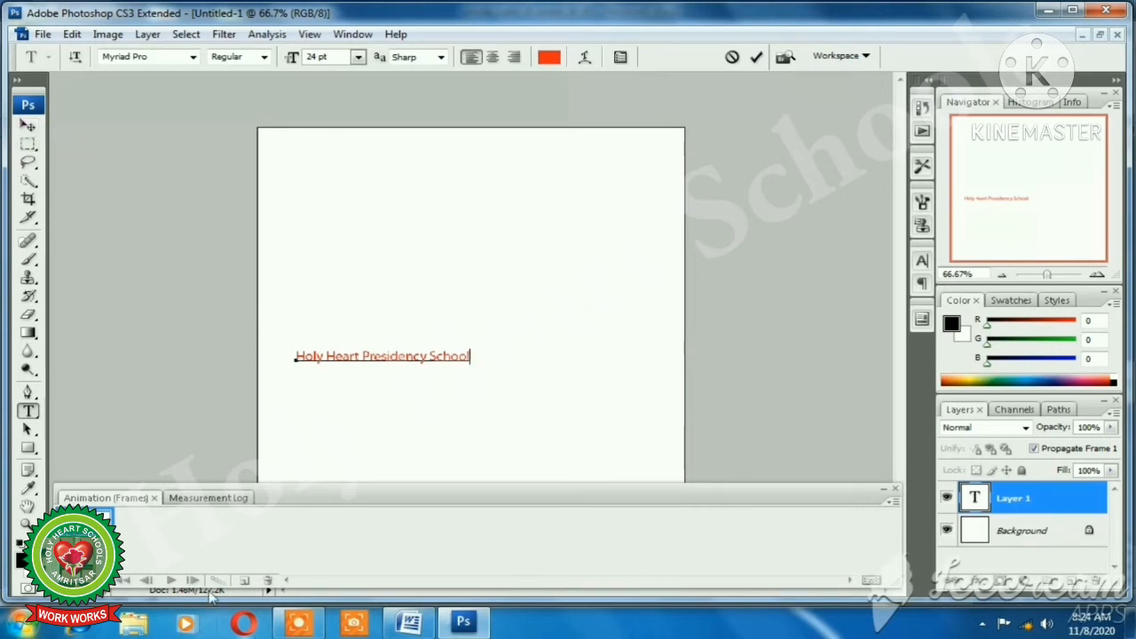
{"action": "left_click", "coordinate": [27, 126]}
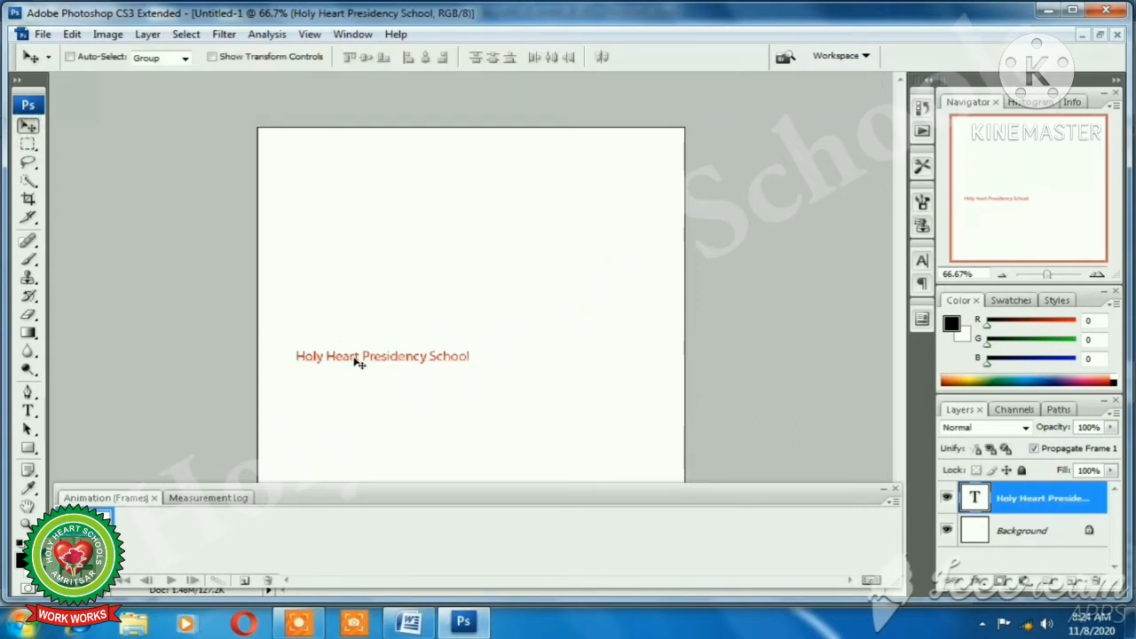
{"action": "left_click_drag", "start_coordinate": [357, 362], "coordinate": [376, 338]}
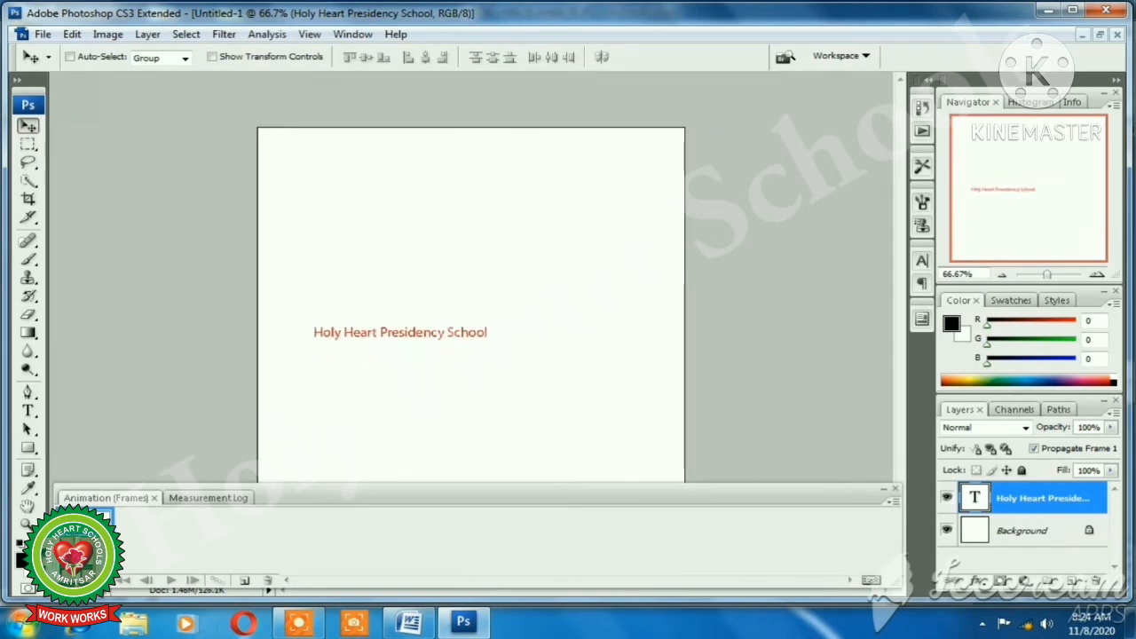
Add animation frames 2 and 3, moving the text diagonally up and right in each one.
{"action": "left_click", "coordinate": [243, 580]}
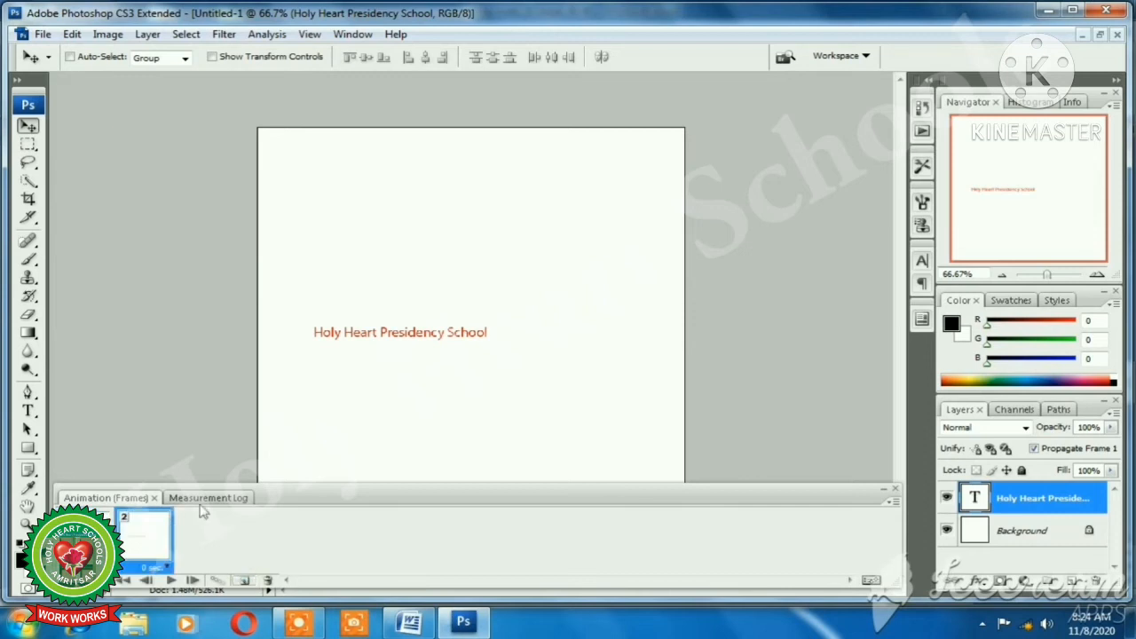
{"action": "left_click_drag", "start_coordinate": [395, 333], "coordinate": [426, 310]}
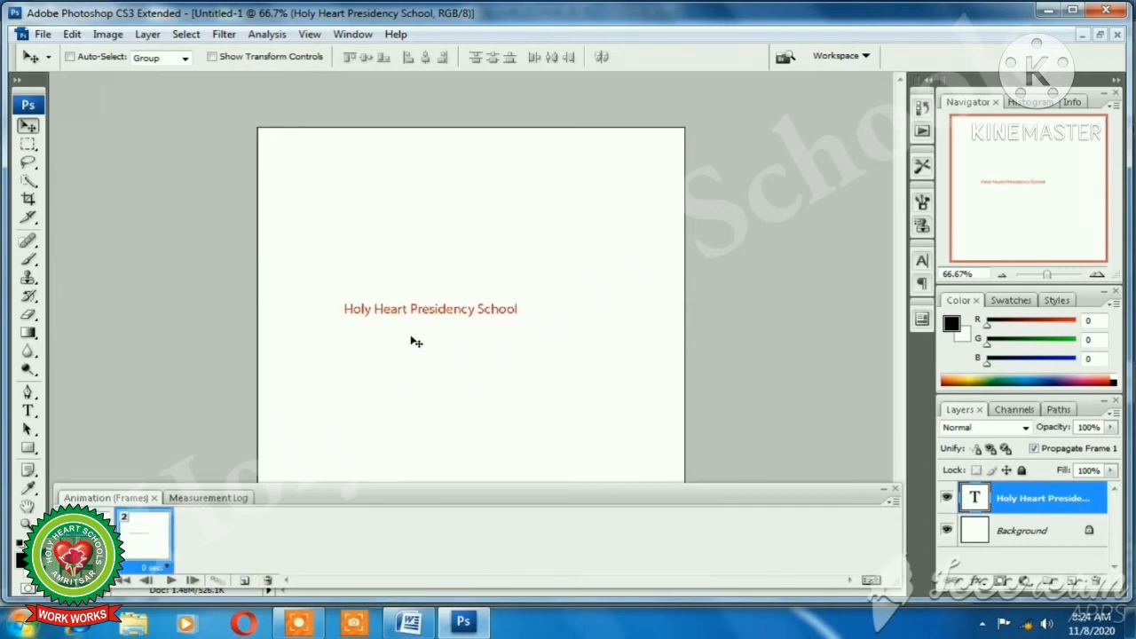
{"action": "left_click", "coordinate": [244, 580]}
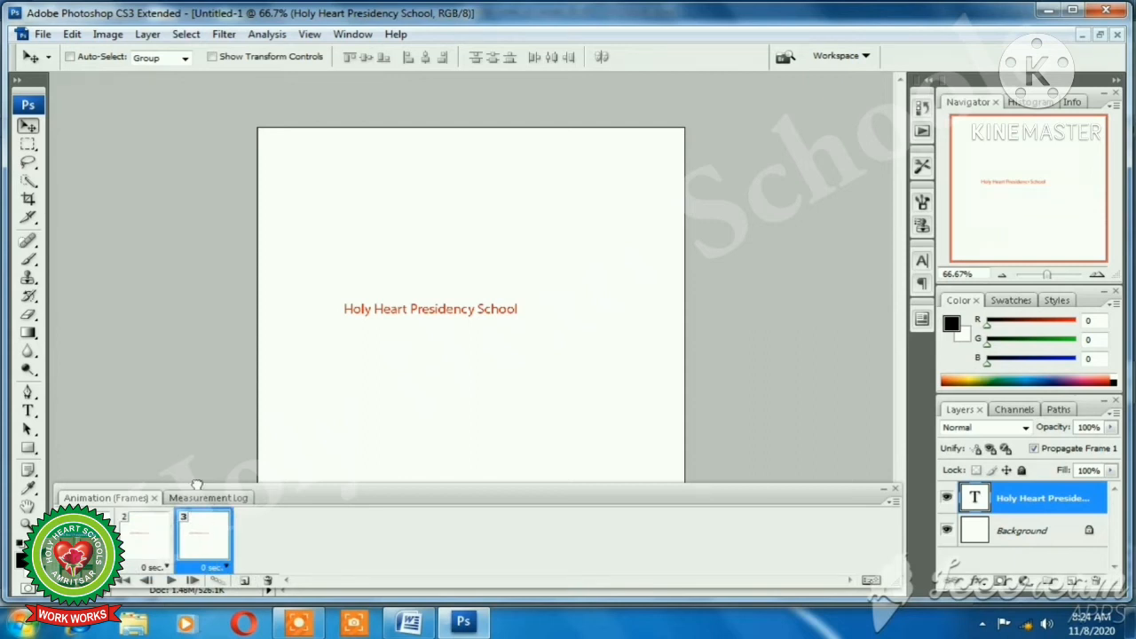
{"action": "left_click_drag", "start_coordinate": [441, 317], "coordinate": [467, 295]}
Add animation frames 4 and 5, continuing the text's diagonal movement up and right in each one.
{"action": "left_click", "coordinate": [245, 582]}
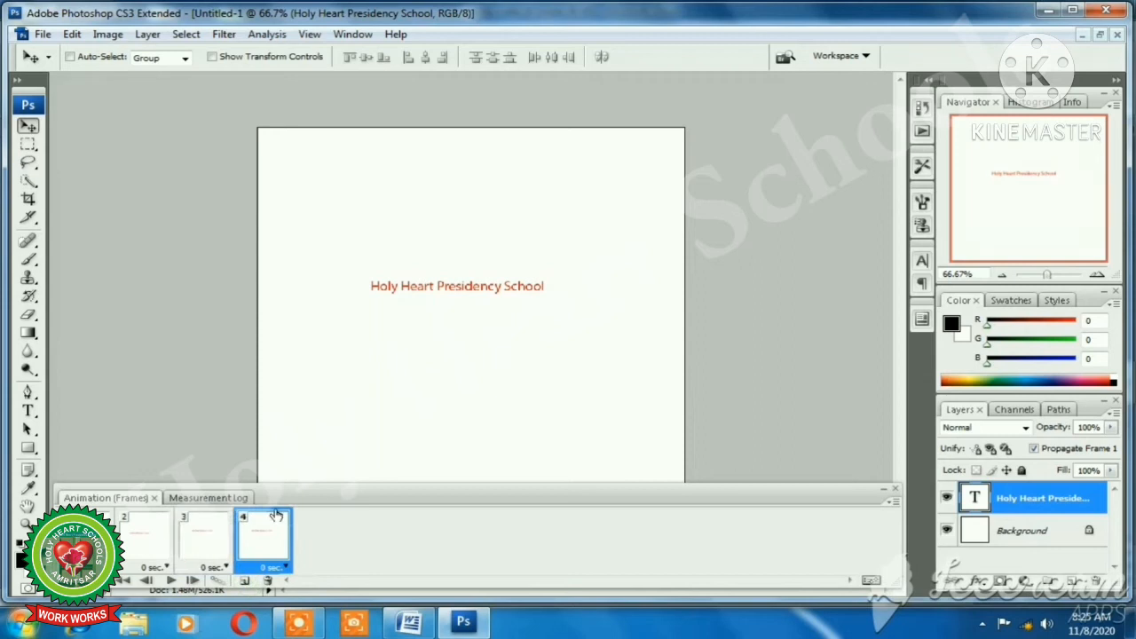
{"action": "left_click_drag", "start_coordinate": [491, 293], "coordinate": [540, 265]}
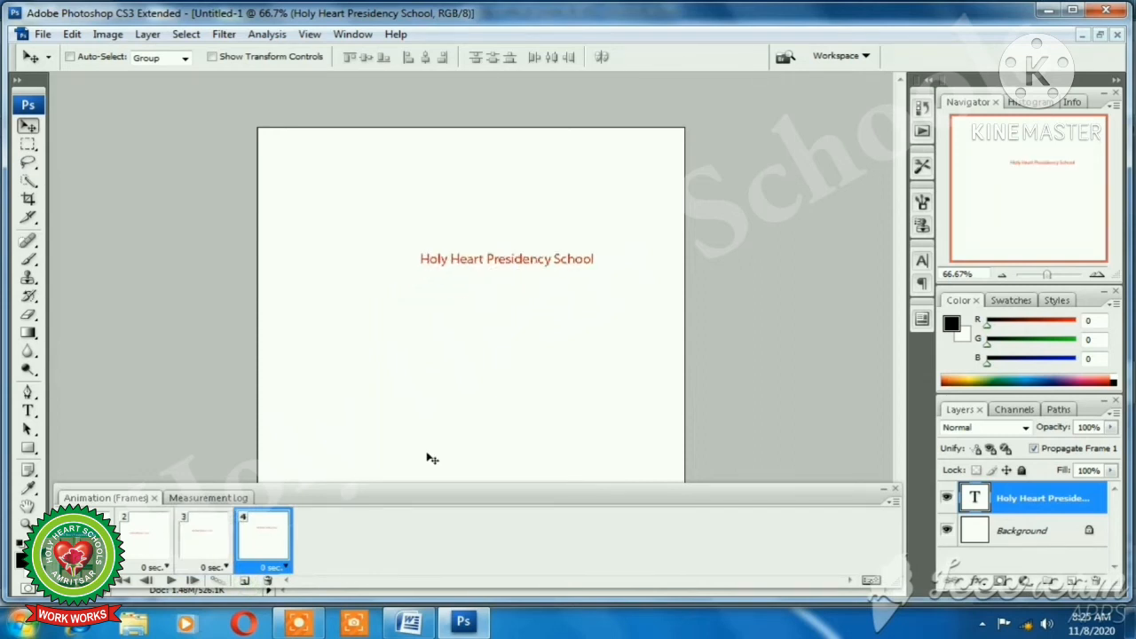
{"action": "left_click", "coordinate": [245, 581]}
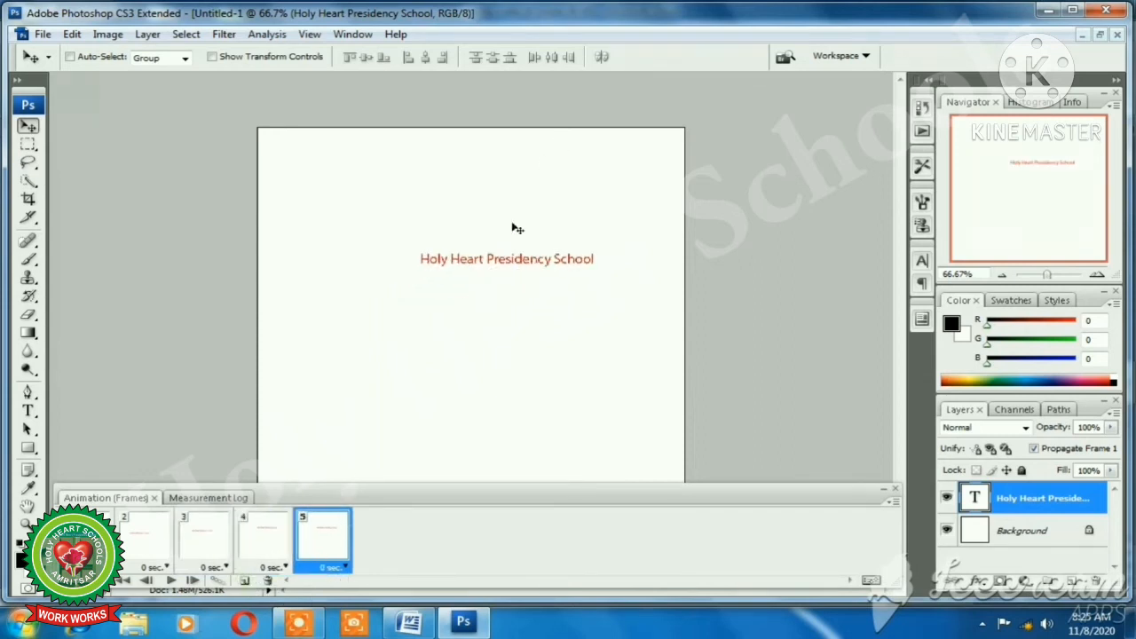
{"action": "left_click_drag", "start_coordinate": [525, 265], "coordinate": [560, 241]}
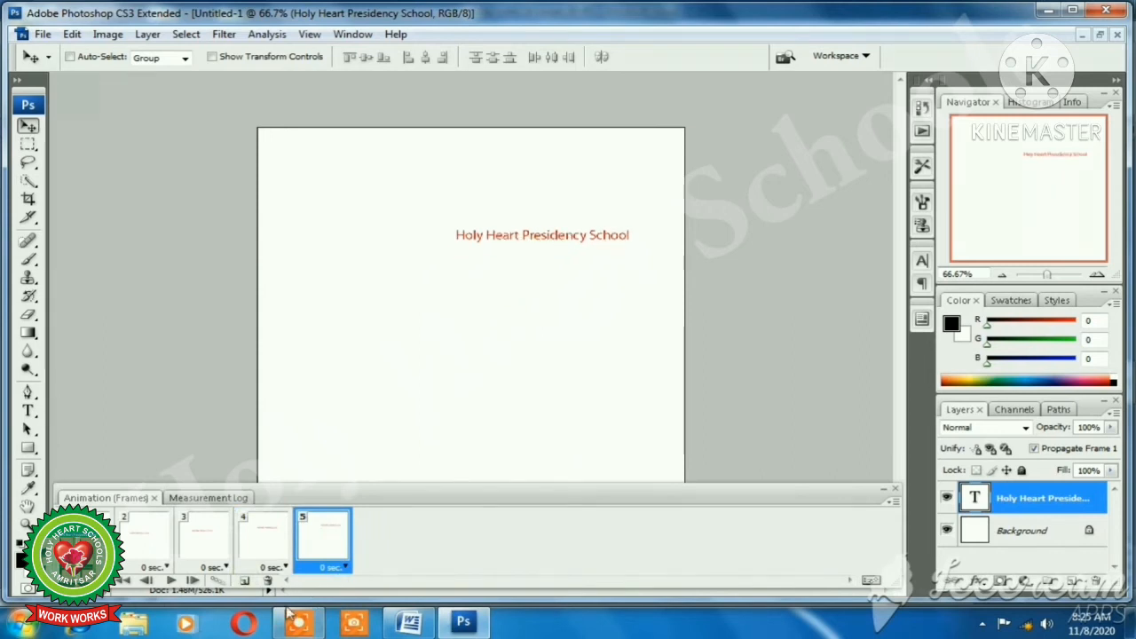
Add animation frames 6, 7 and 8, moving the text to the canvas's upper-right edge in frame 6 and slightly higher in frame 8.
{"action": "left_click", "coordinate": [245, 581]}
{"action": "left_click_drag", "start_coordinate": [558, 238], "coordinate": [636, 189]}
{"action": "left_click", "coordinate": [245, 582]}
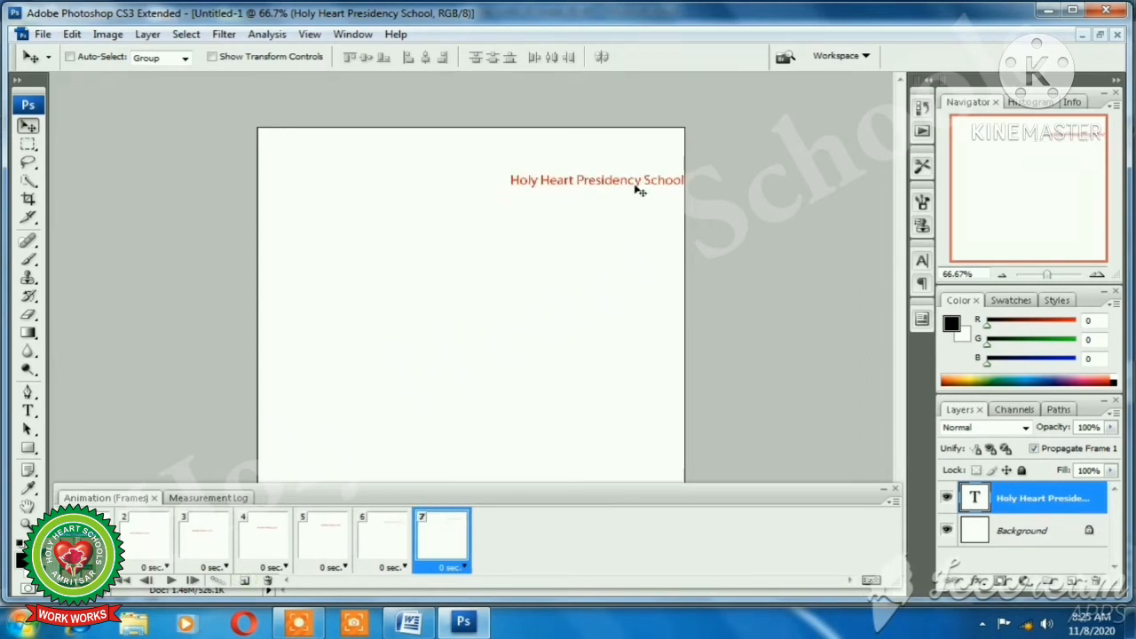
{"action": "left_click", "coordinate": [245, 581]}
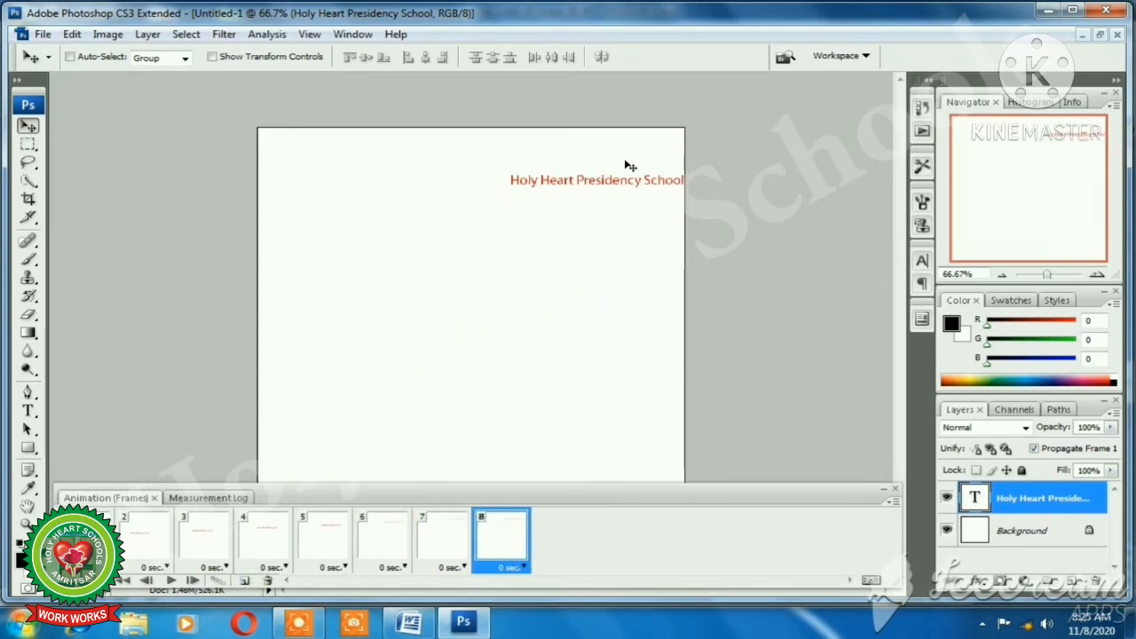
{"action": "left_click_drag", "start_coordinate": [632, 184], "coordinate": [625, 168]}
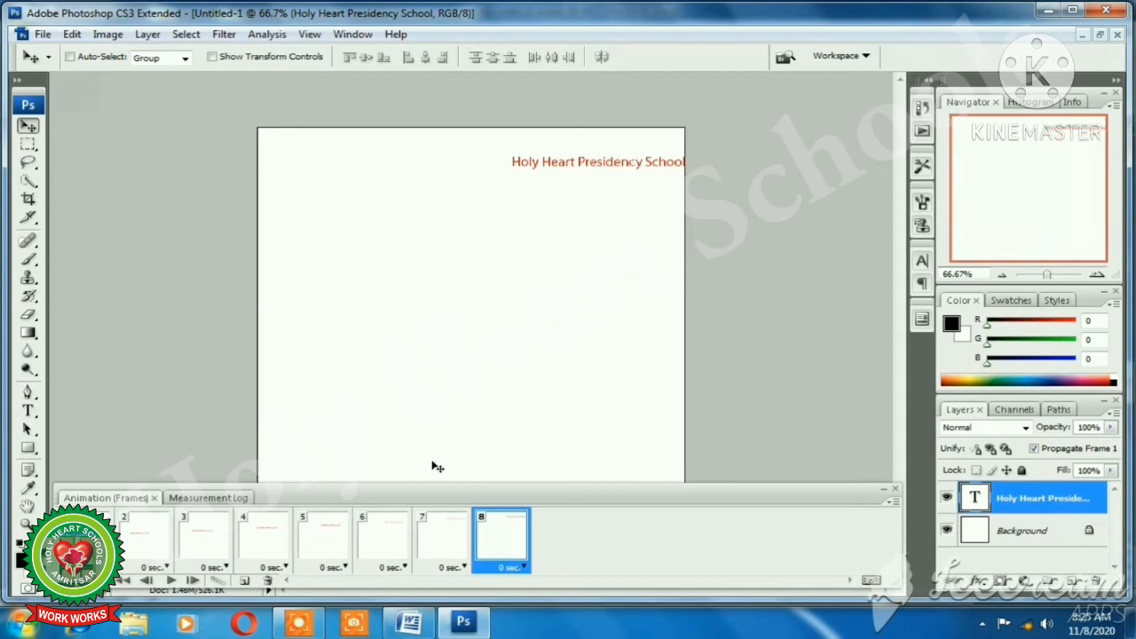
{"action": "mouse_move", "coordinate": [298, 623]}
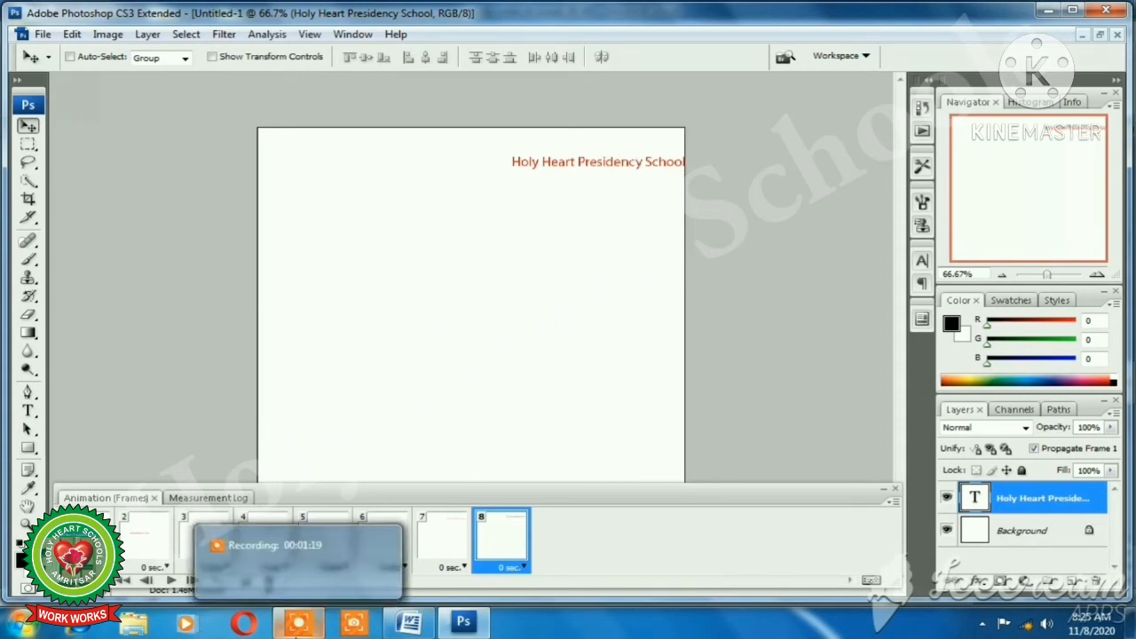